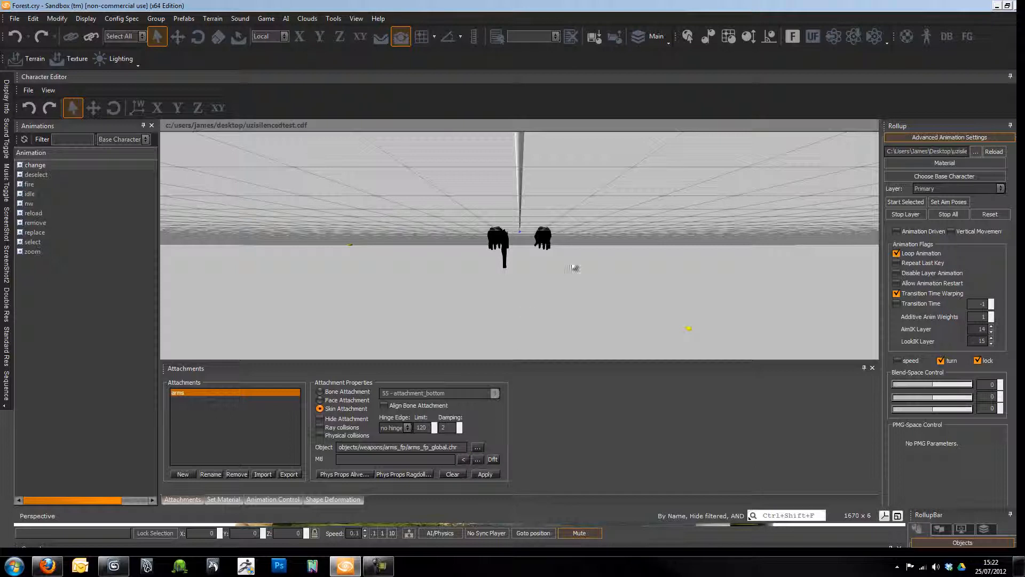
- Hide the Character Editor and fly the camera down the Forest level's gravel path
click(1010, 77)
right_drag(349, 301, 335, 305)
right_drag(464, 298, 465, 298)
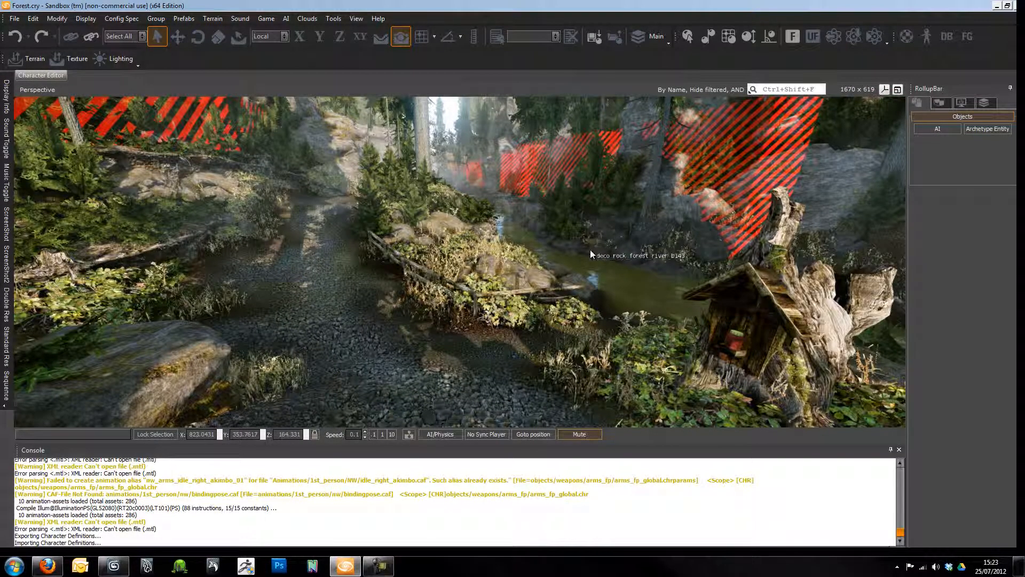
right_drag(534, 264, 454, 183)
key(w)
key(w)
key(w)
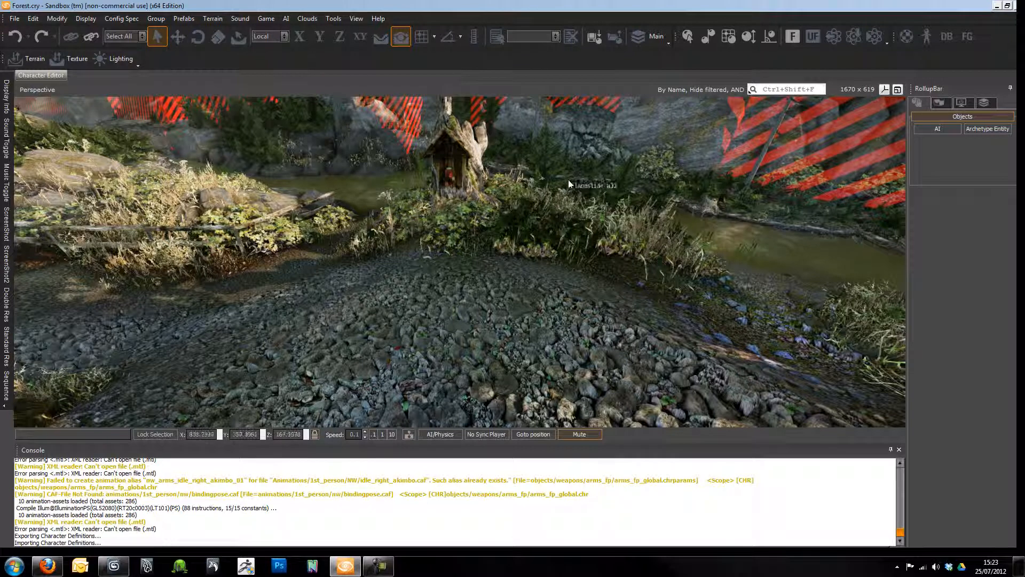
- Bring the Character Editor pane back from the View menu's pane list
click(360, 19)
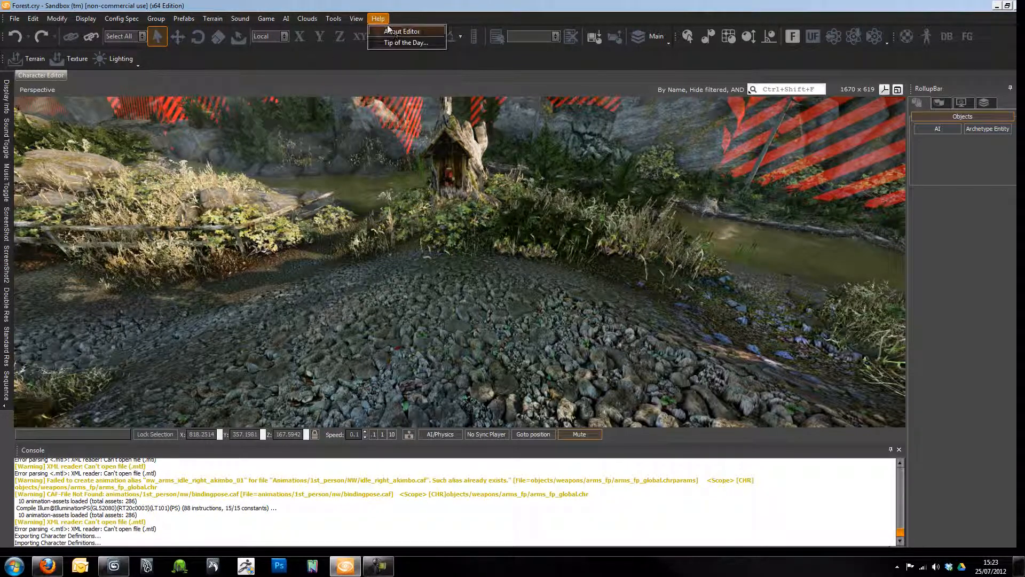
mouse_move(393, 32)
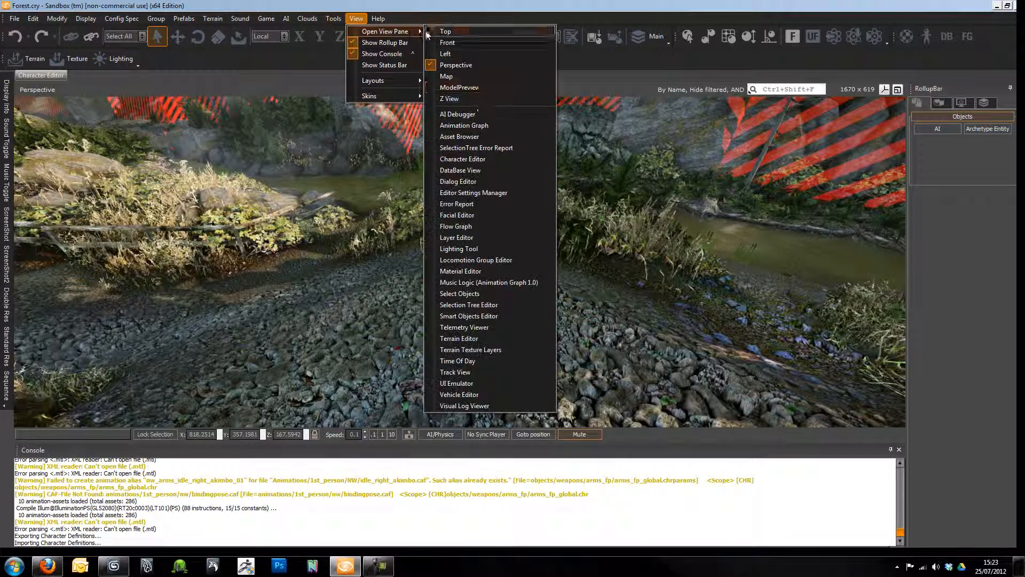
click(484, 170)
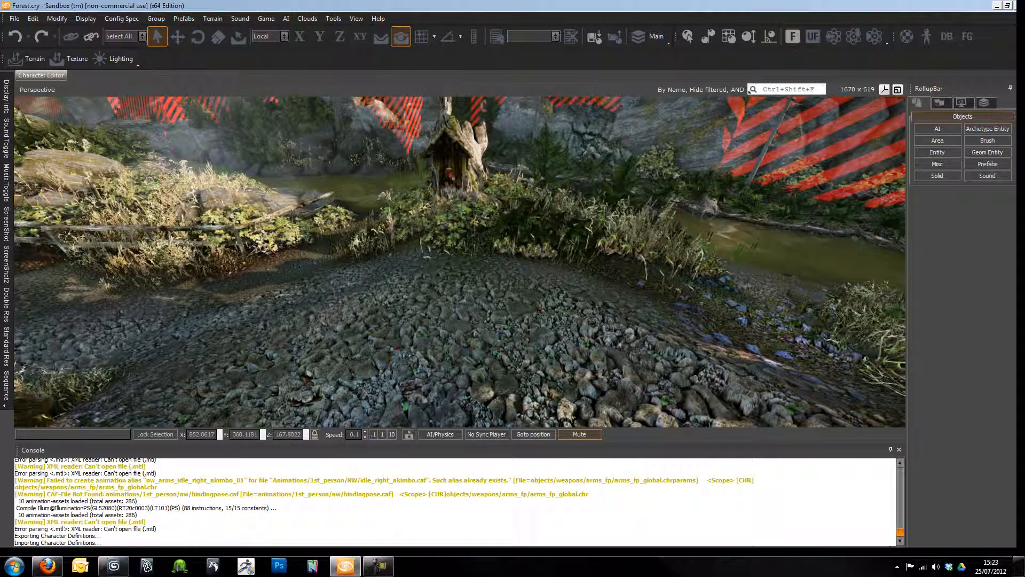
click(355, 19)
mouse_move(385, 31)
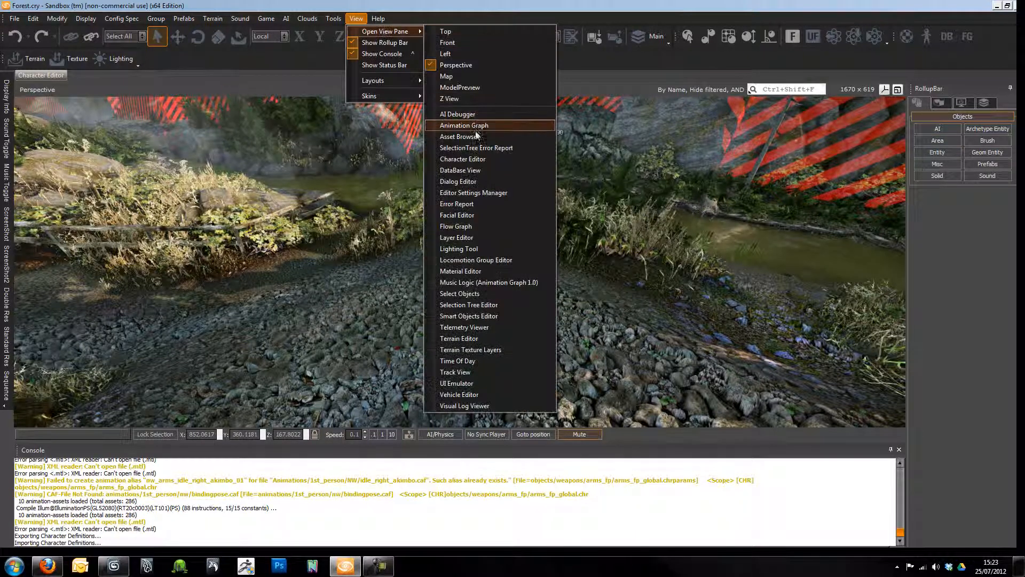
click(473, 160)
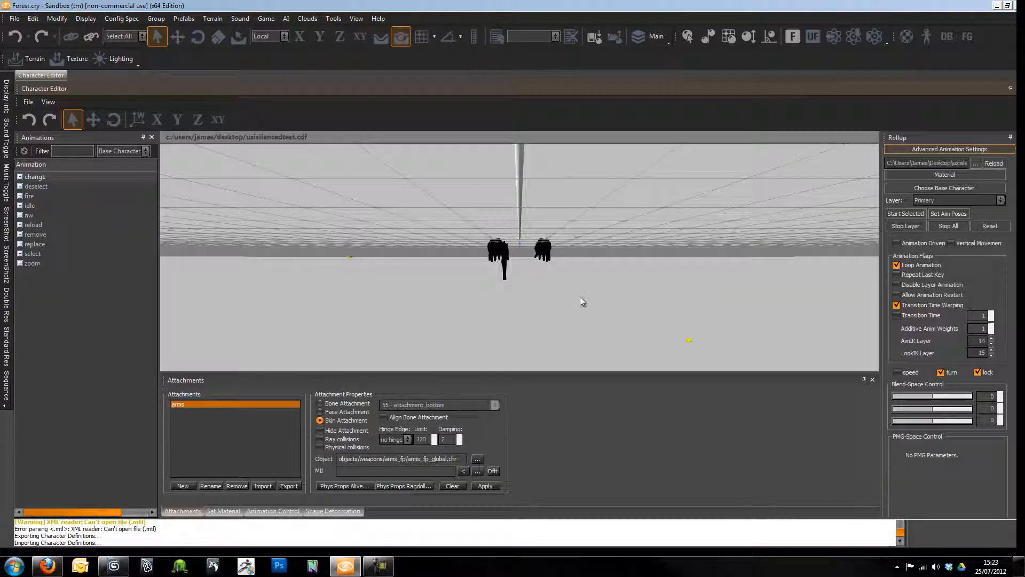
right_drag(493, 313, 473, 311)
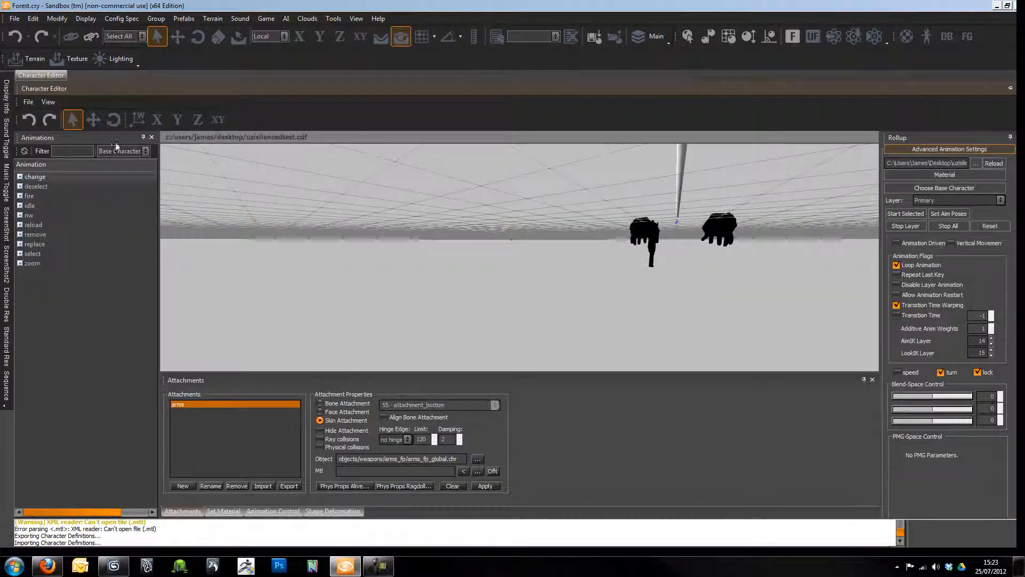
- Load UZIsilenced.chr from weapons/UZIsilenced in place of arms_fp.chr
click(28, 102)
click(42, 123)
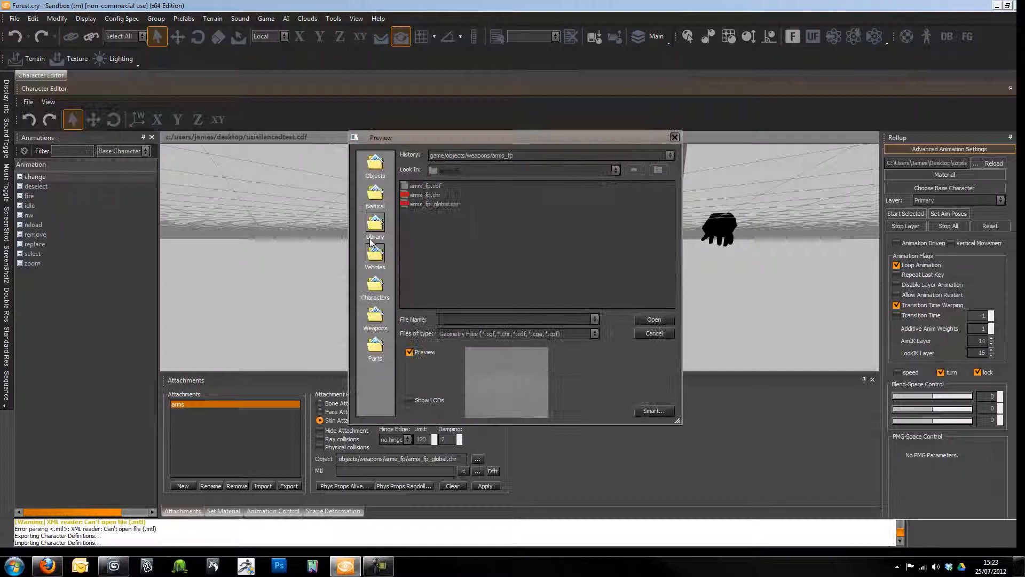
click(435, 195)
click(639, 171)
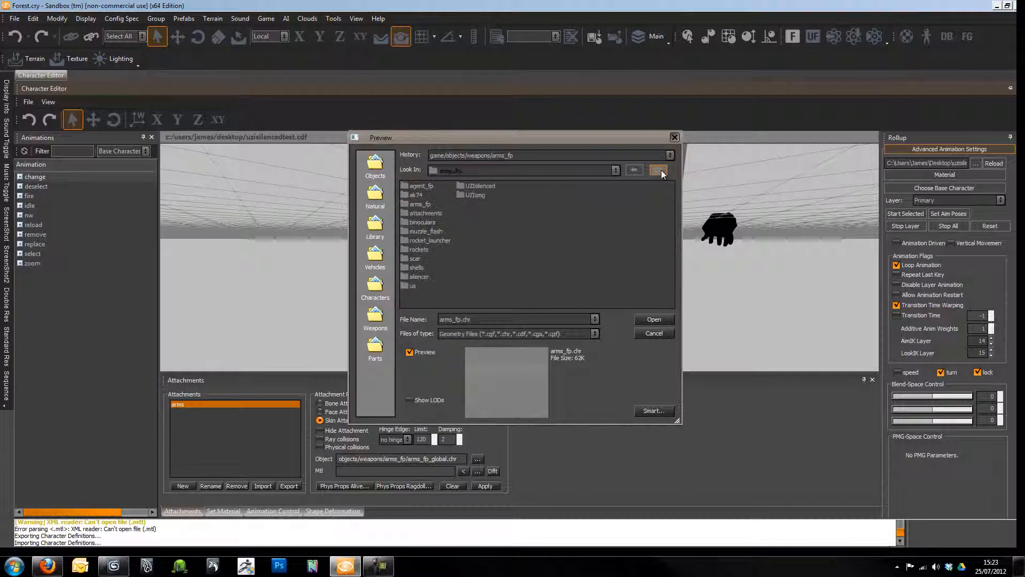
double_click(490, 187)
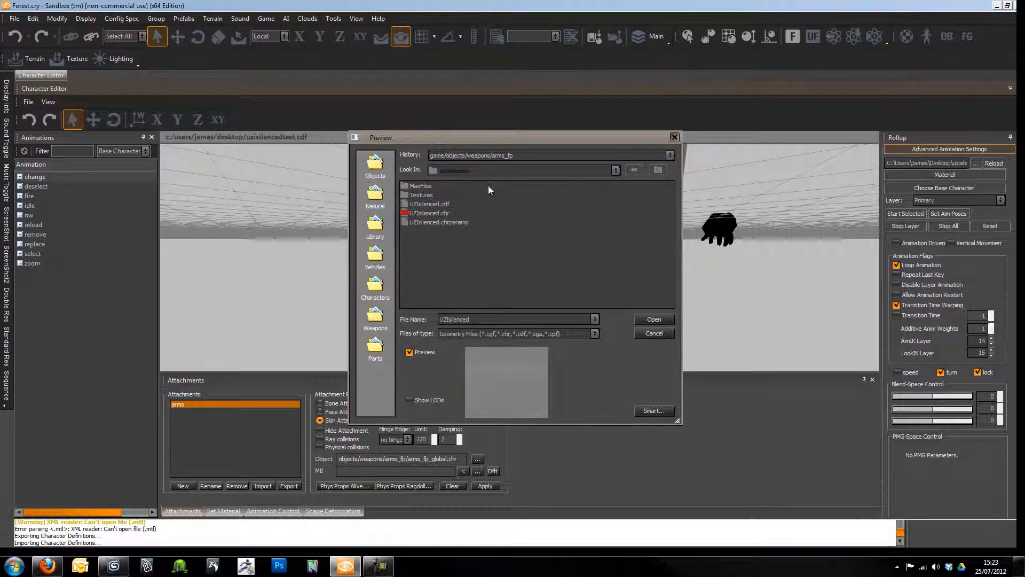
click(417, 213)
click(653, 320)
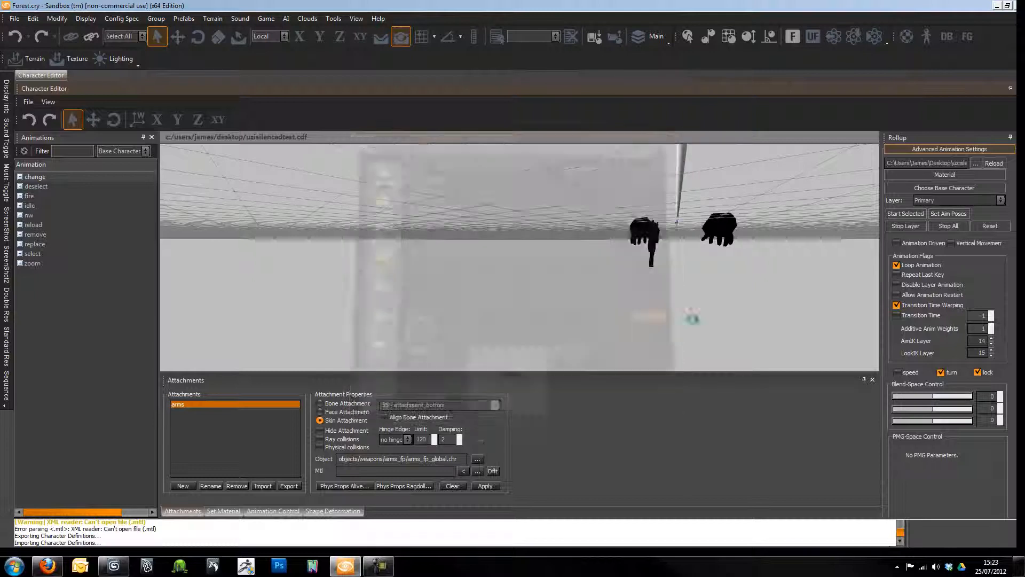
right_drag(645, 294, 618, 274)
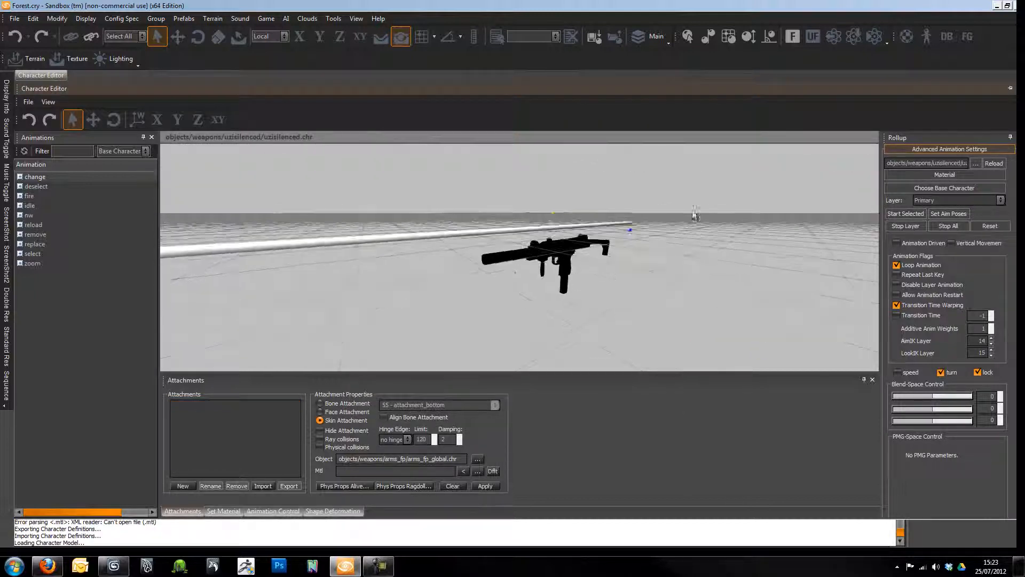
- Play idle_right_01 from the idle animation group on the Uzi, then collapse the group
mouse_move(547, 264)
right_down()
mouse_move(566, 266)
mouse_move(544, 269)
mouse_move(569, 253)
mouse_move(550, 268)
right_up()
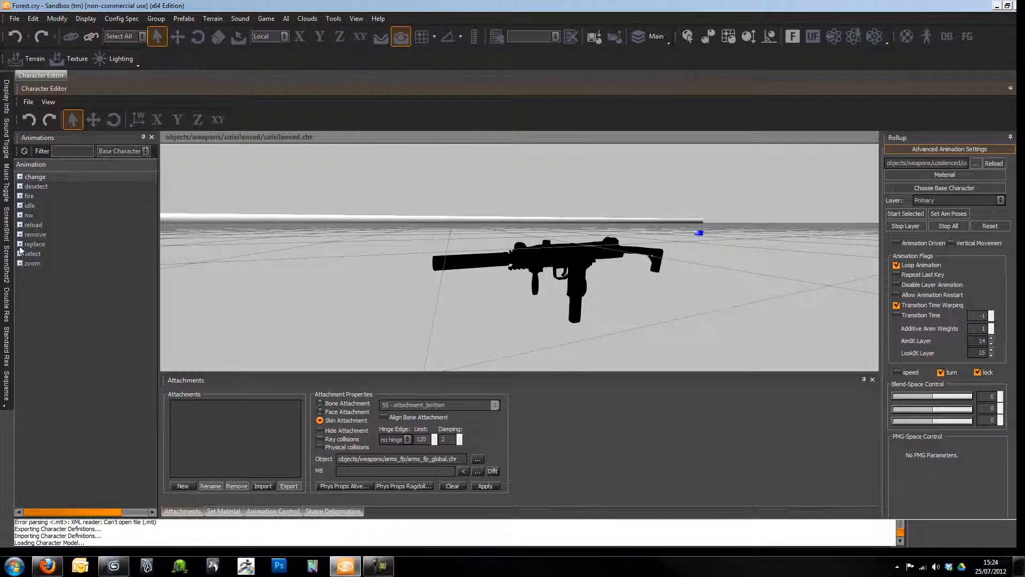
click(20, 205)
click(75, 214)
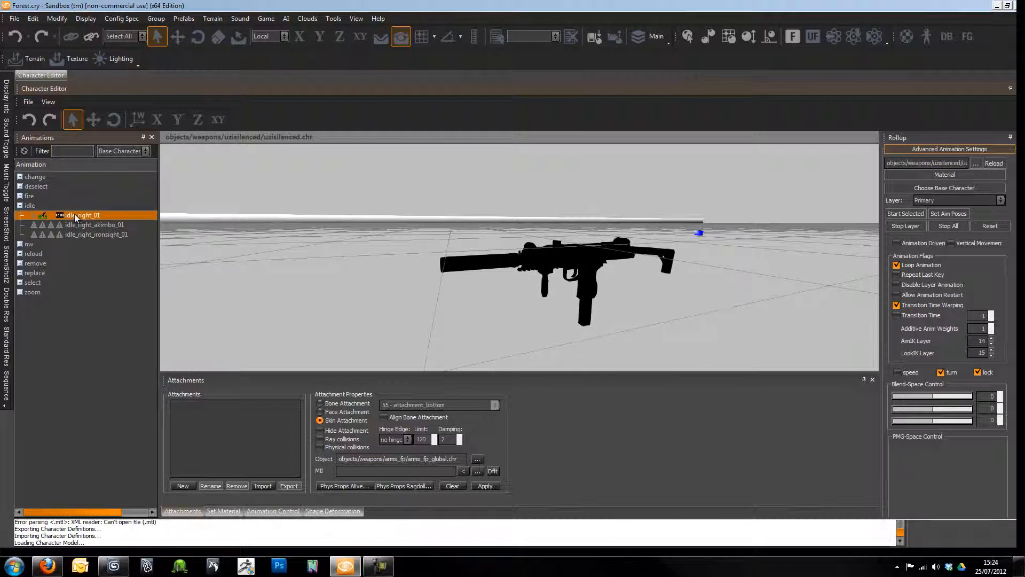
double_click(48, 206)
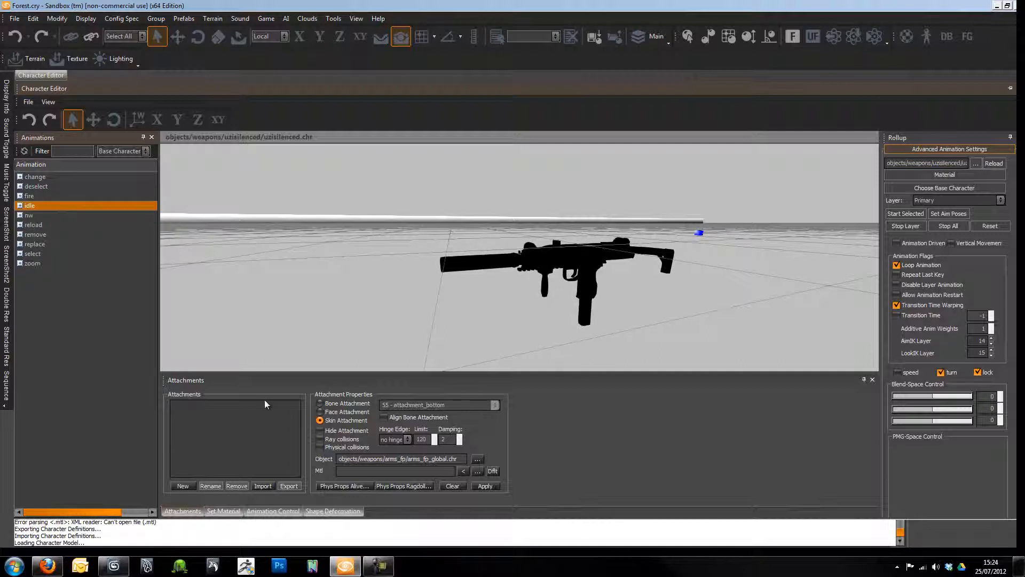
- Create a new attachment 'Arms' using weapons/arms_fp/arms_fp_global.chr as its model
click(181, 486)
text(Arms)
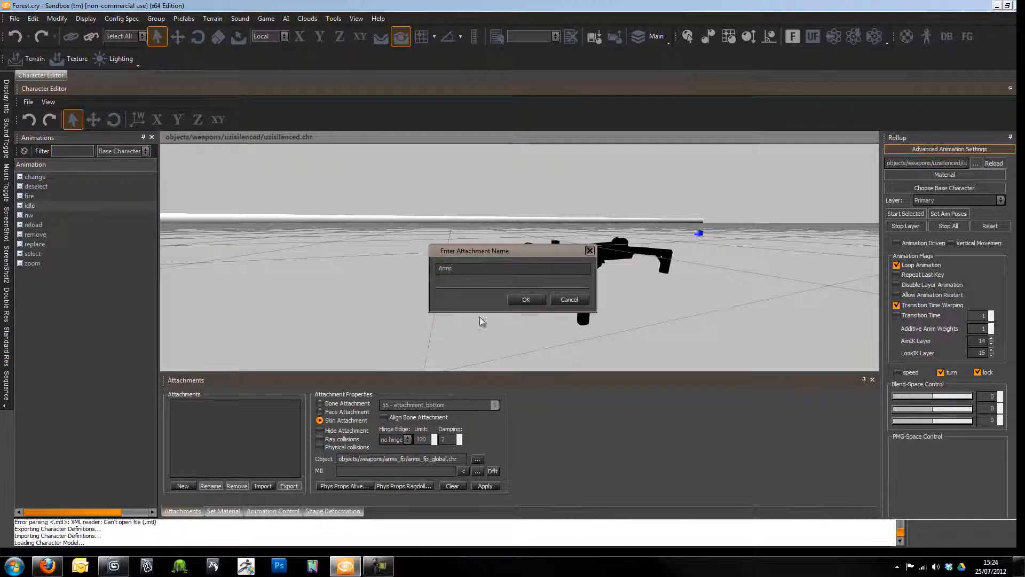
click(523, 300)
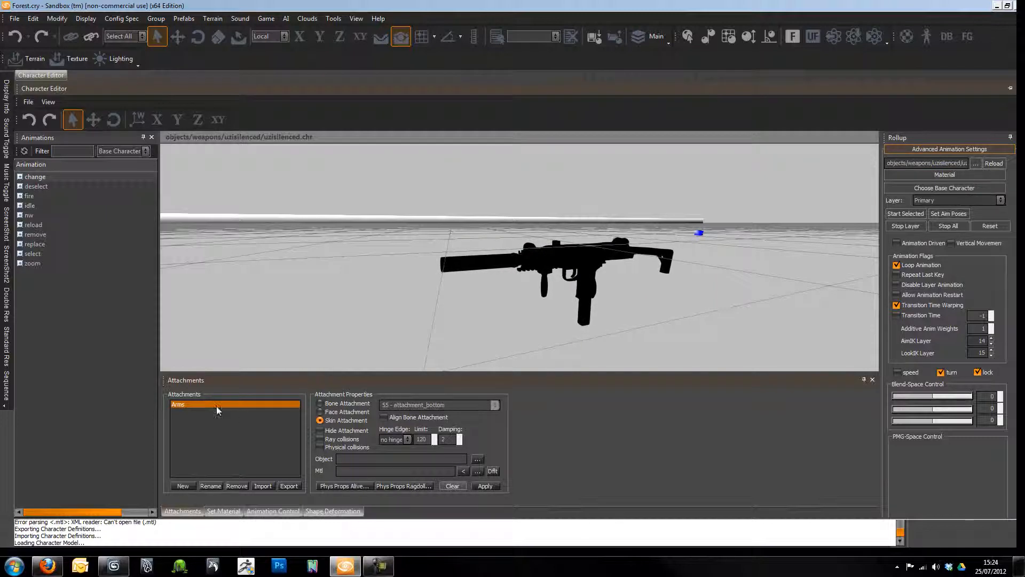
click(477, 459)
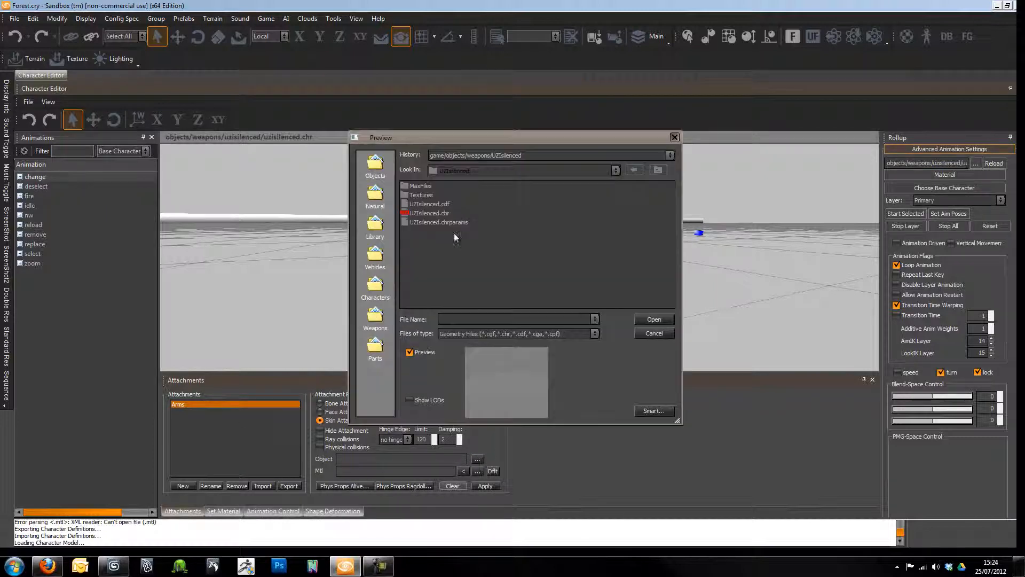
click(664, 170)
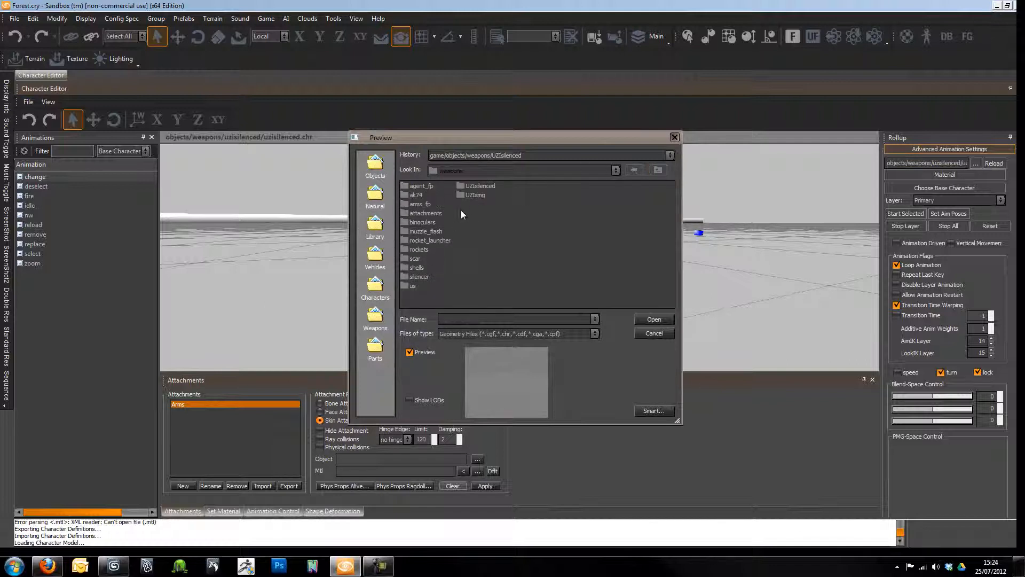
double_click(424, 203)
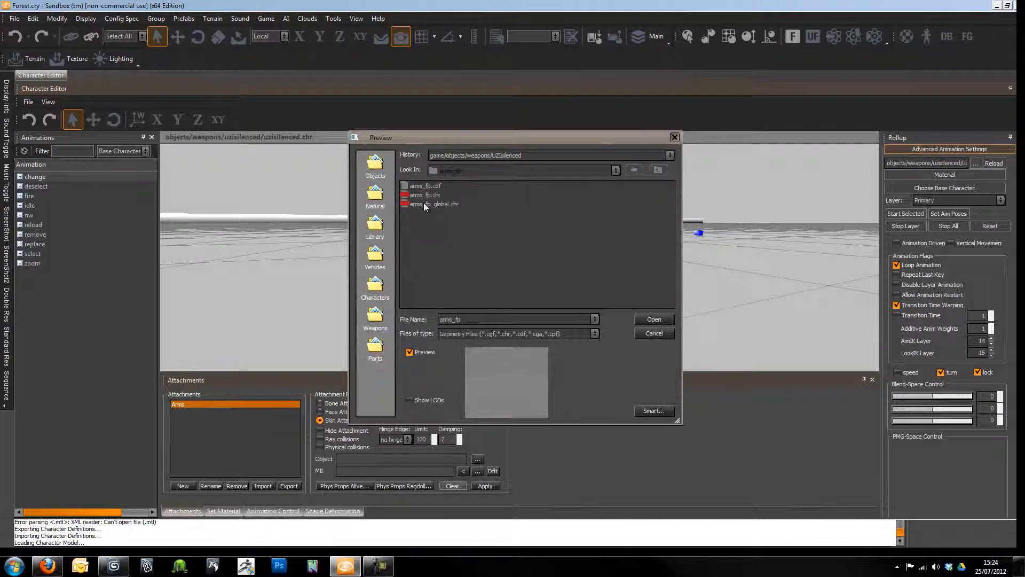
click(662, 320)
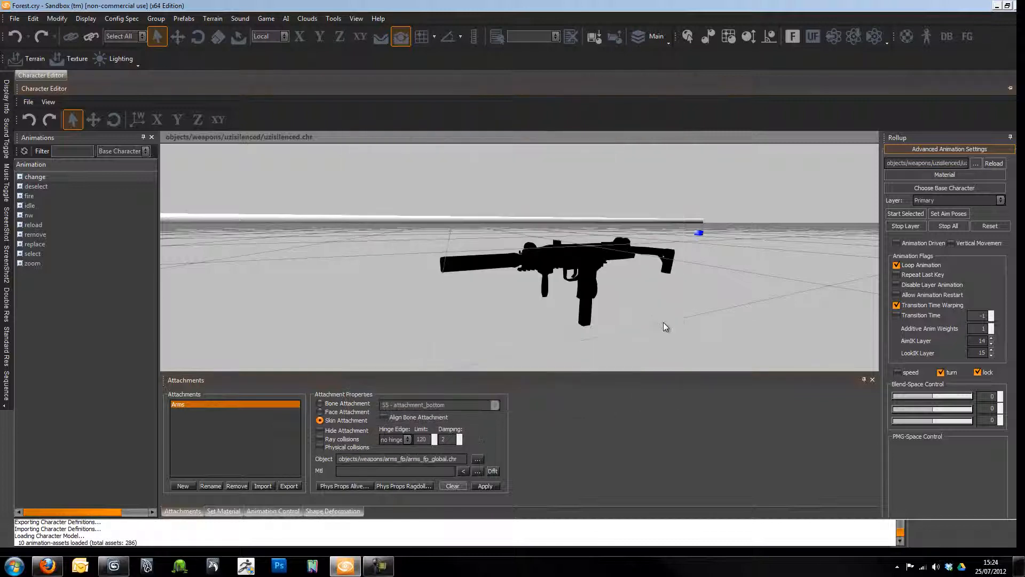
- Apply the Arms attachment and orbit to view the gun held by the first-person arms
click(484, 485)
scroll(585, 310, down, 6)
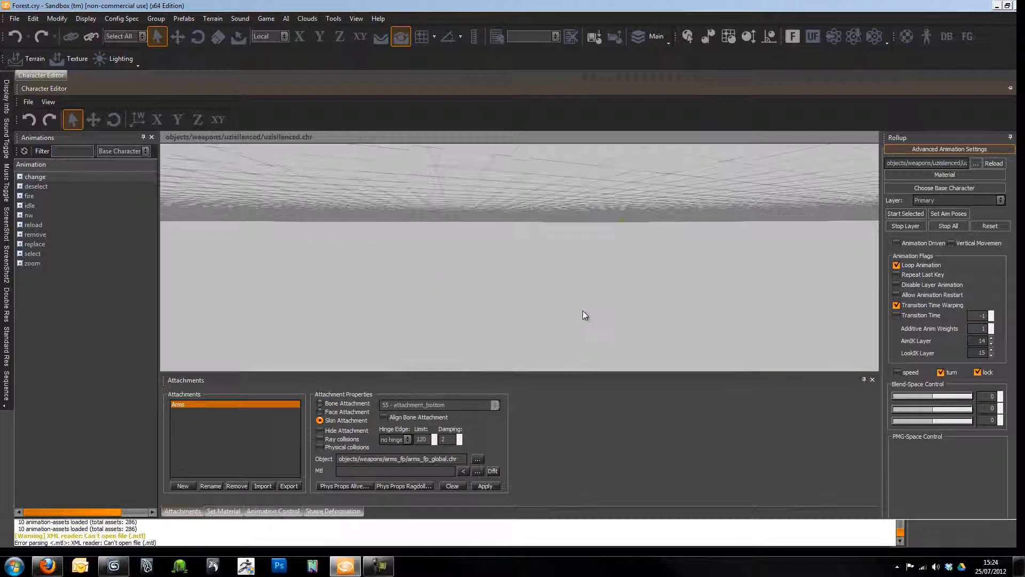
scroll(491, 296, down, 1)
middle_drag(492, 297, 468, 315)
right_drag(468, 315, 470, 310)
alt+middle_drag(469, 309, 480, 310)
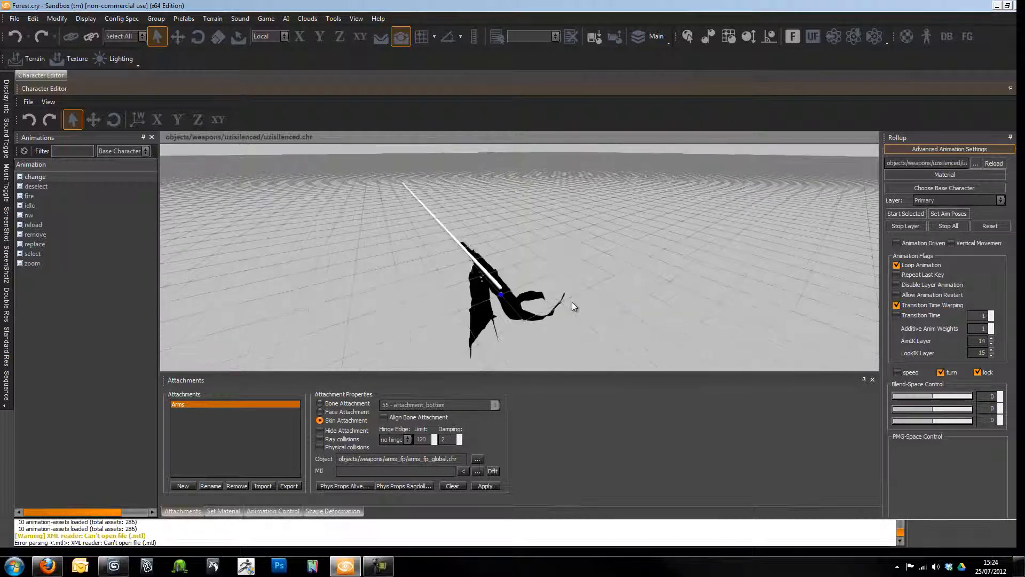
mouse_move(583, 309)
alt+middle_down()
mouse_move(621, 301)
mouse_move(602, 308)
mouse_move(610, 315)
mouse_move(593, 305)
mouse_move(600, 300)
mouse_move(569, 305)
mouse_move(588, 310)
alt+middle_up()
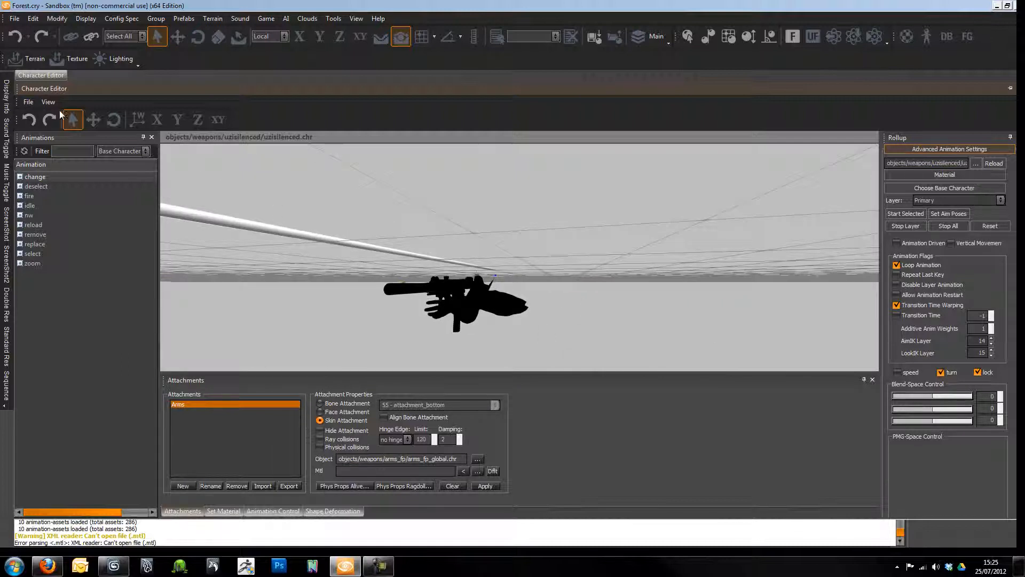
- Save the character as uzisilencedtest.cdf by appending 'test' to the existing name
click(23, 103)
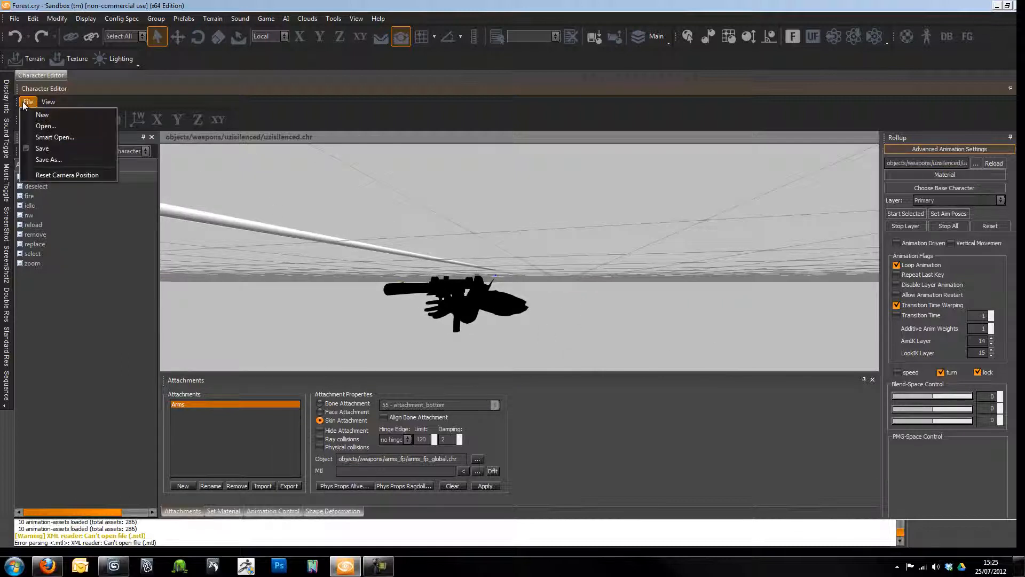
click(50, 159)
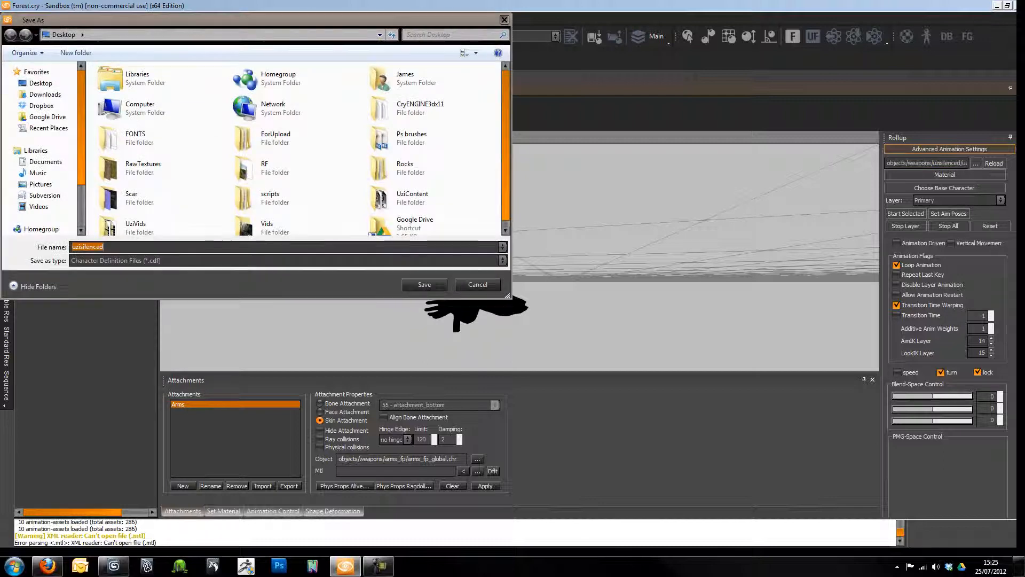
key(End)
text(tes)
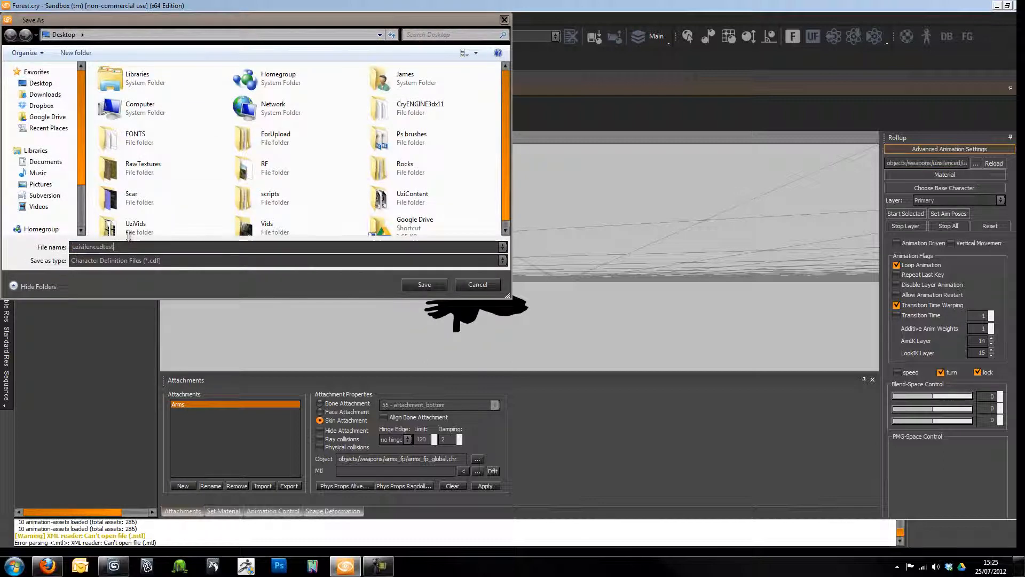
key(Return)
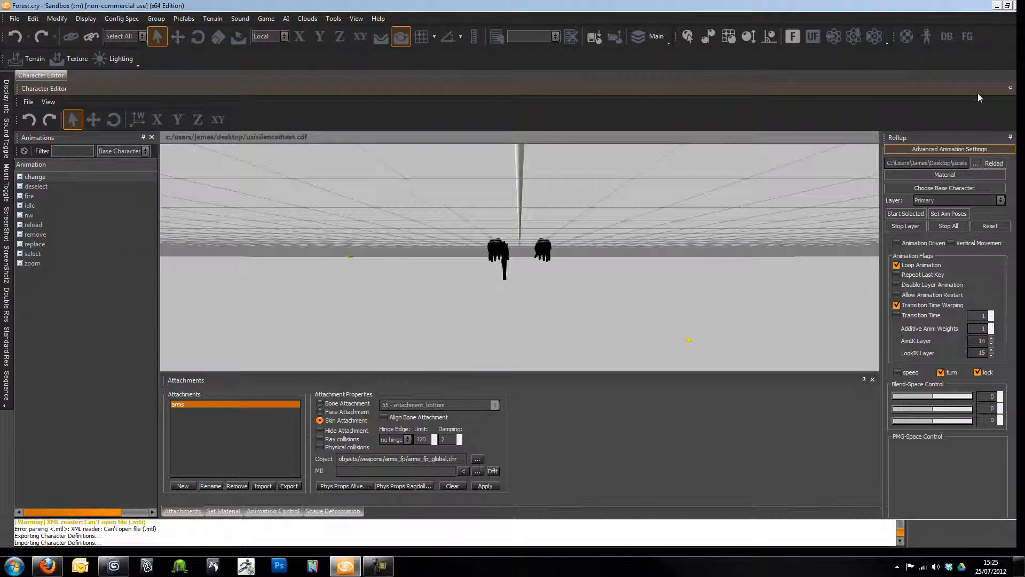
- Undock, float and close the Character Editor window
click(1009, 88)
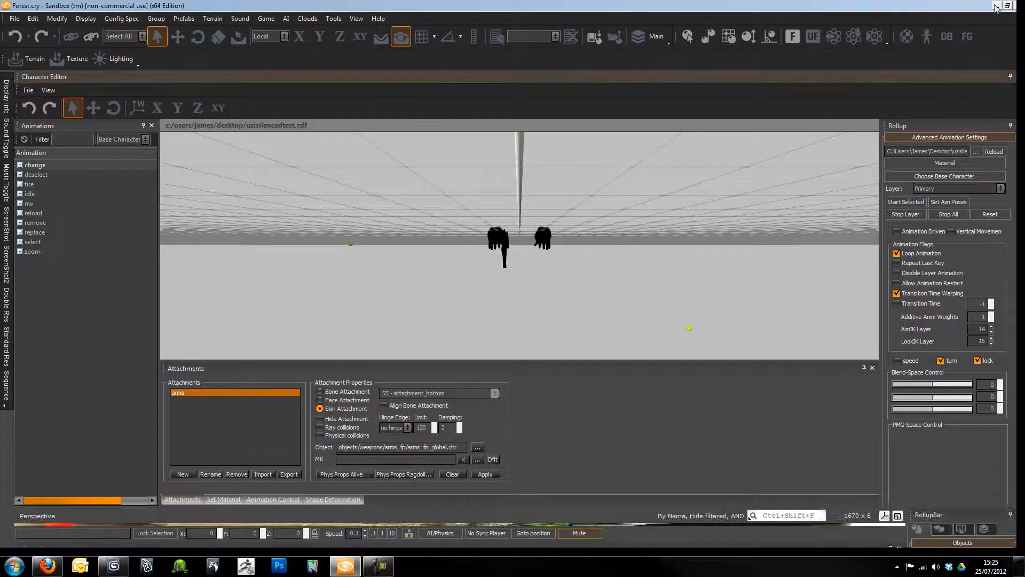
double_click(218, 80)
drag(881, 129, 676, 141)
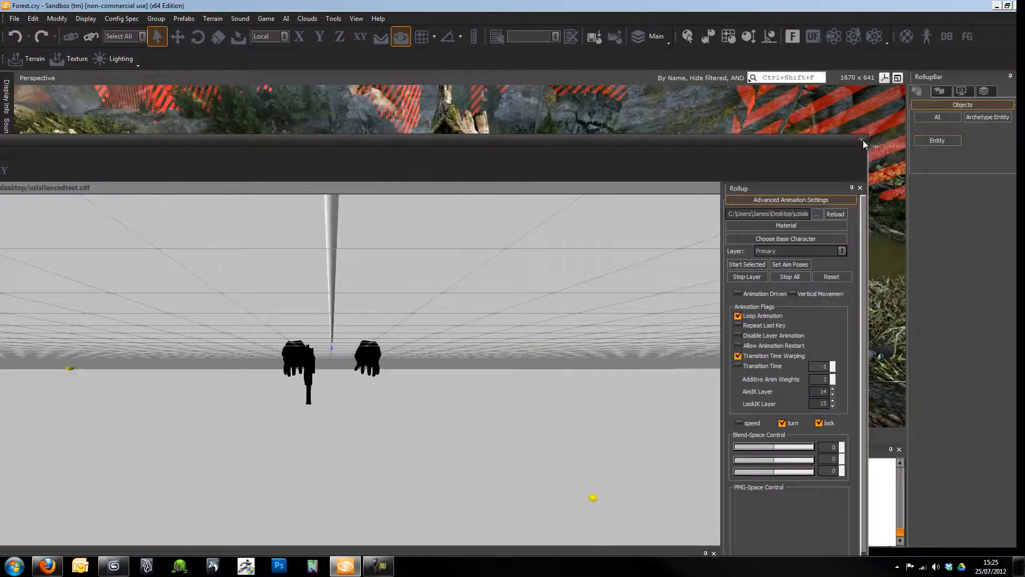
click(869, 141)
- Read uzisilencedtest.cdf's XML maximized in ConTEXT, then return to the Sandbox
click(993, 5)
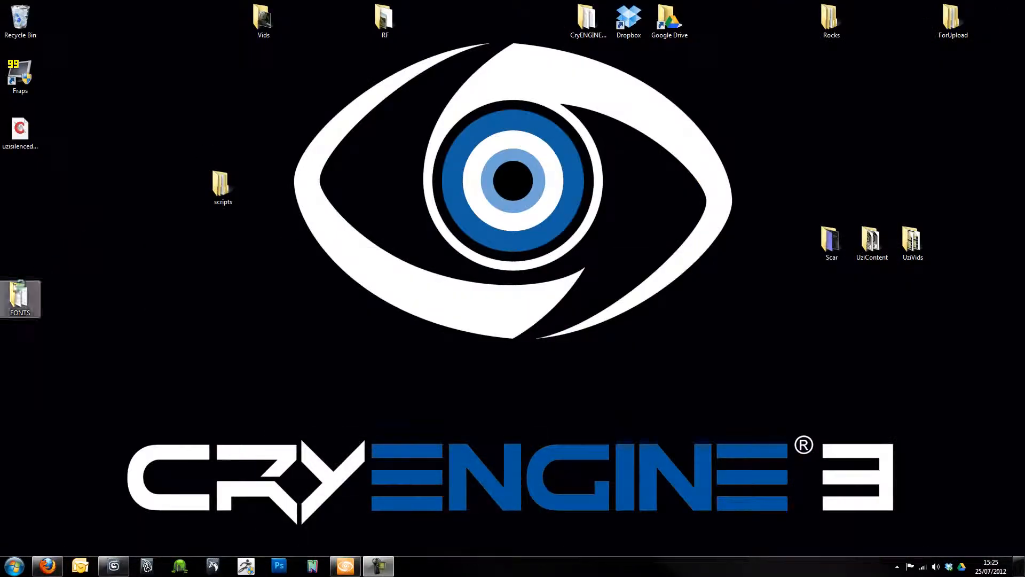
double_click(20, 134)
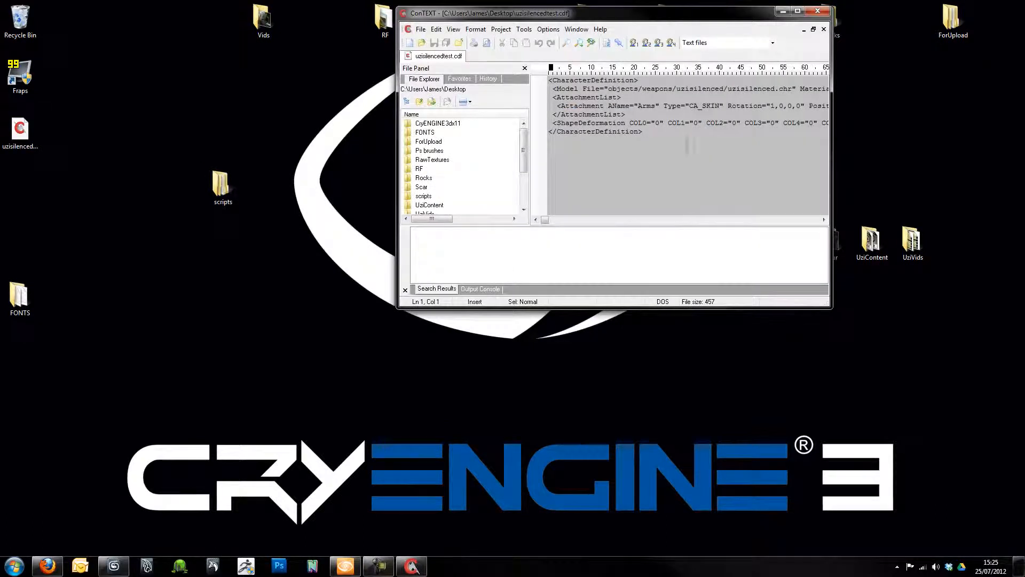
click(800, 12)
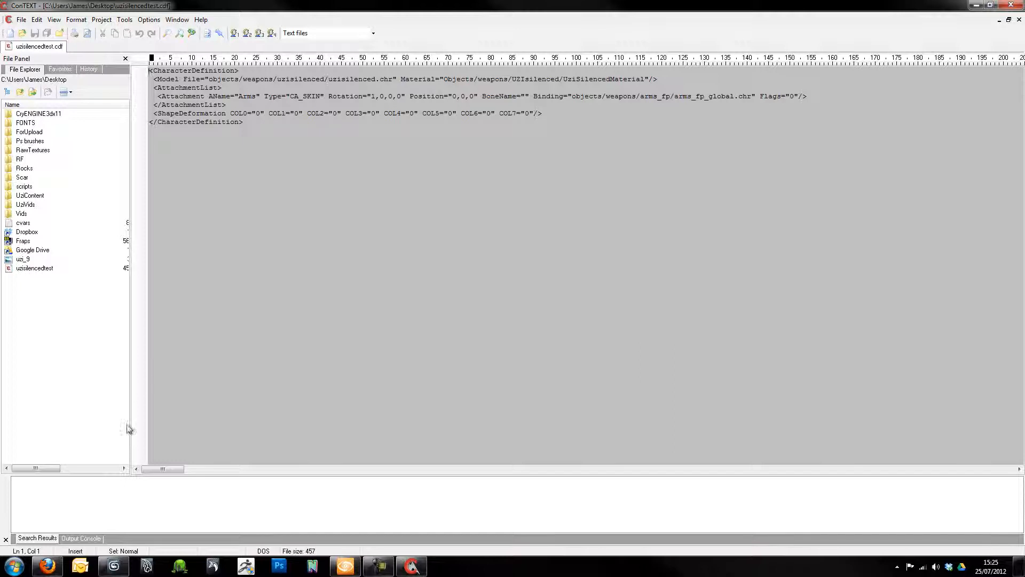
click(345, 565)
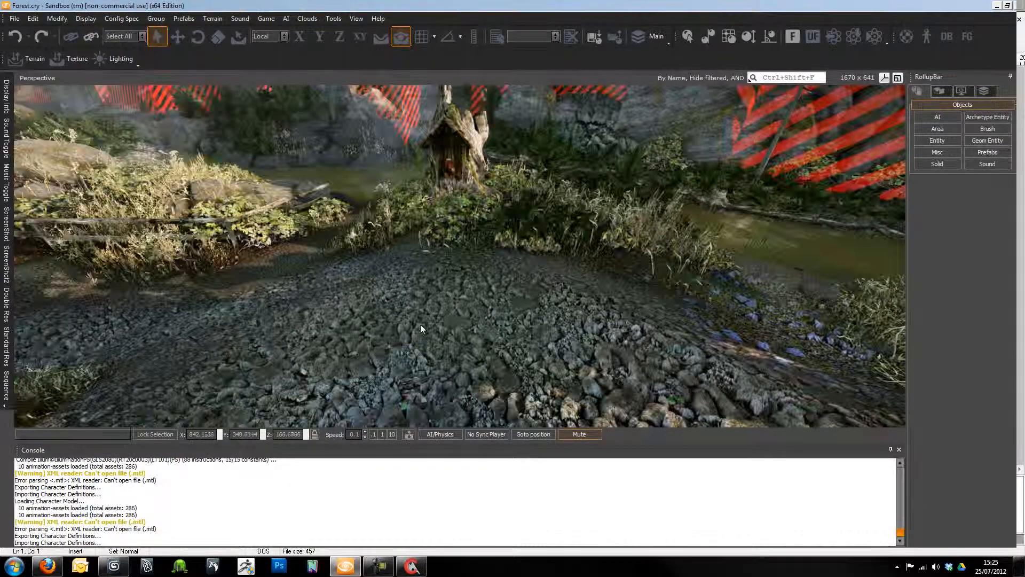
- Reopen the Character Editor pane and reposition its floating window
right_drag(424, 331, 352, 325)
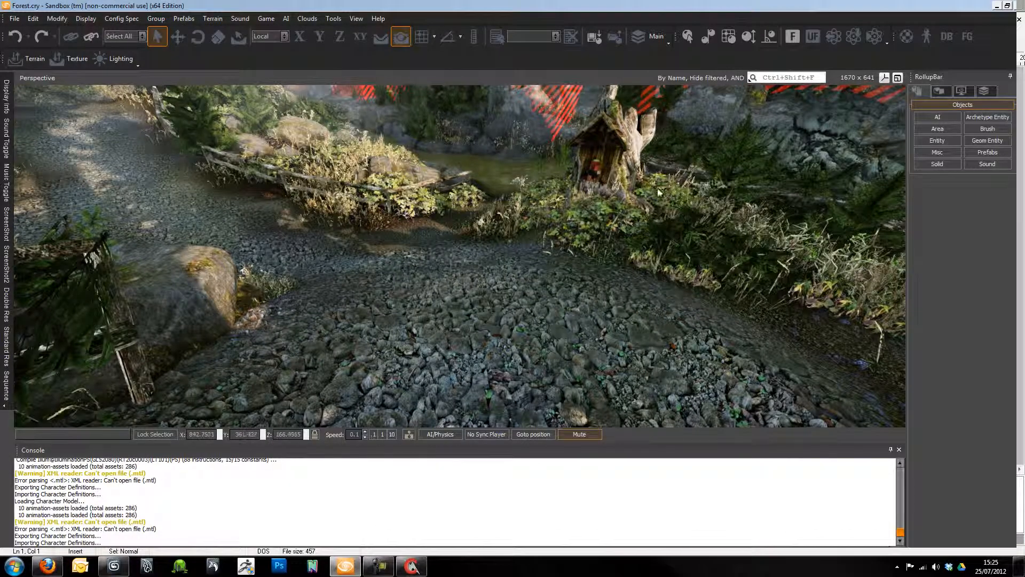
click(356, 18)
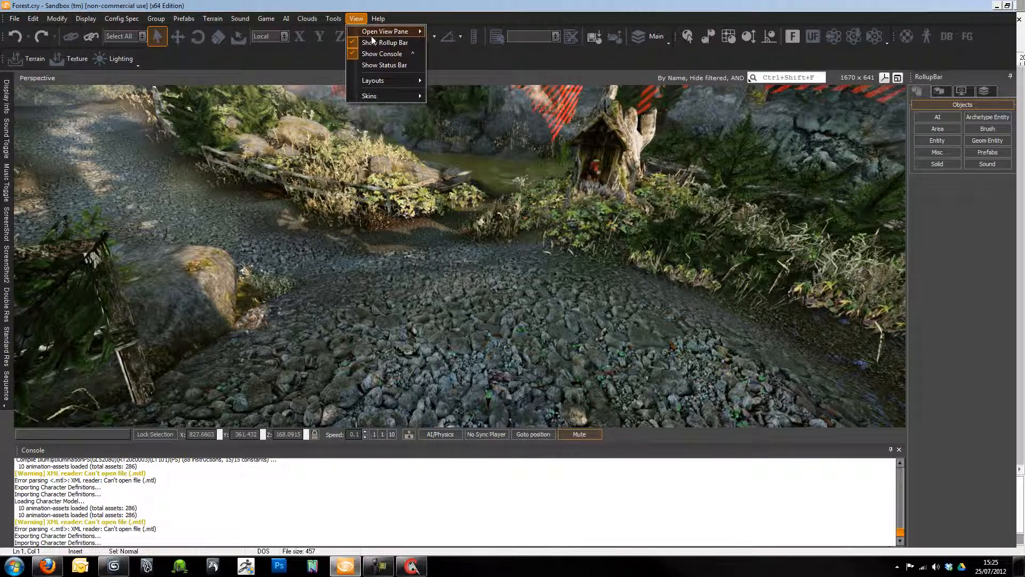
mouse_move(372, 33)
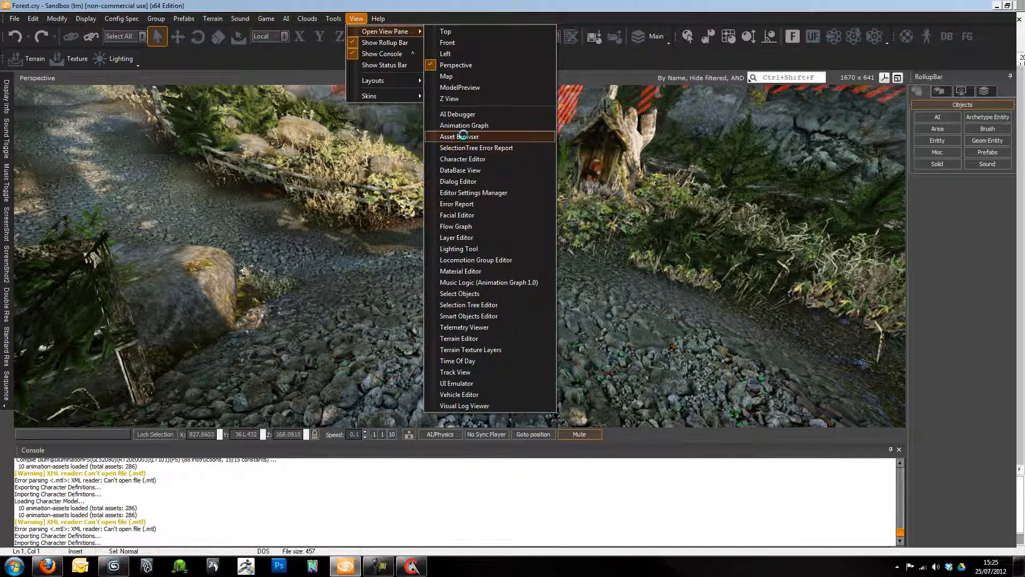
click(474, 159)
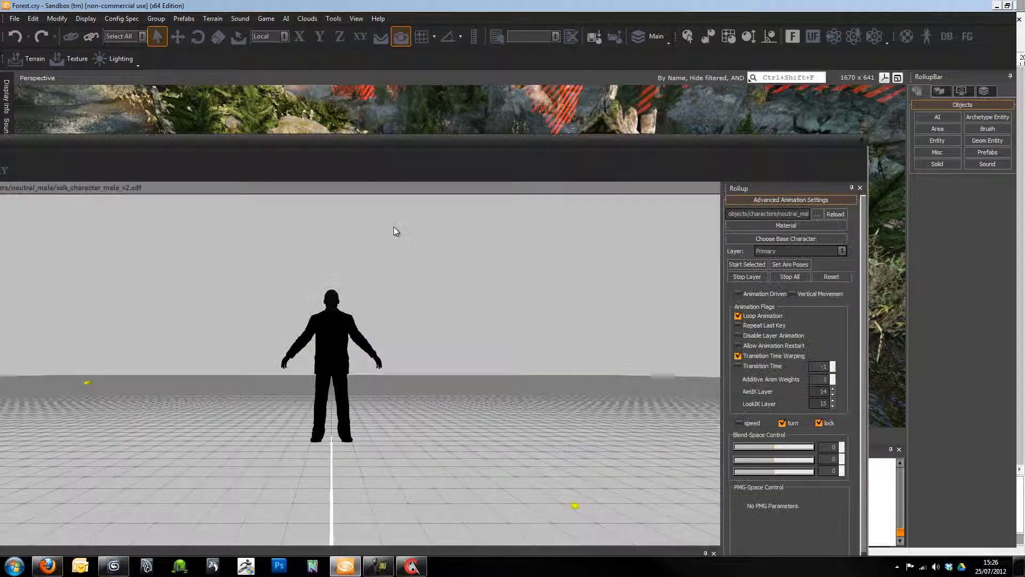
drag(394, 137, 465, 108)
drag(199, 84, 293, 73)
- Load UZIsilenced.chr from weapons/UZIsilenced and dock the Character Editor
click(40, 84)
click(55, 106)
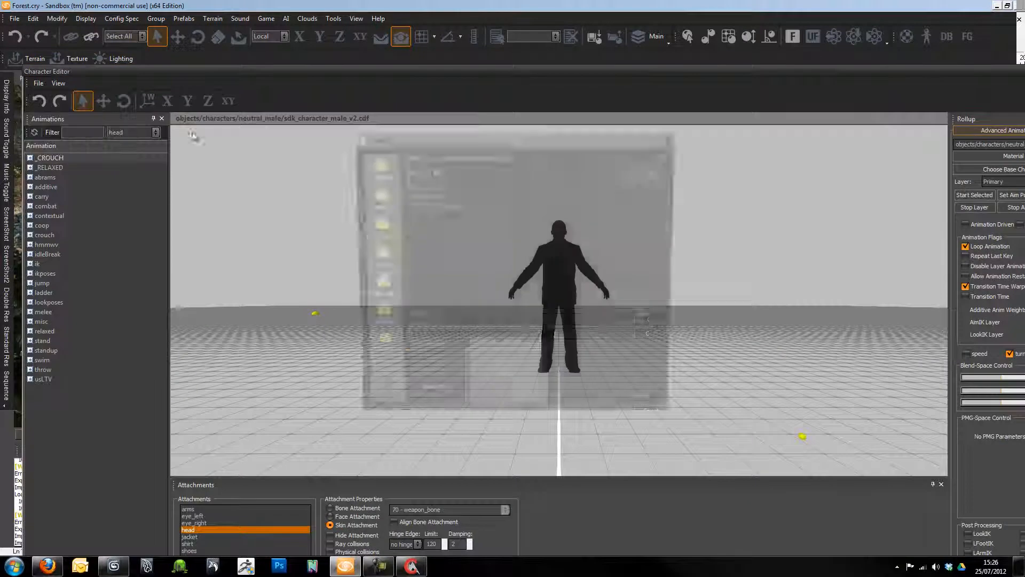
click(657, 171)
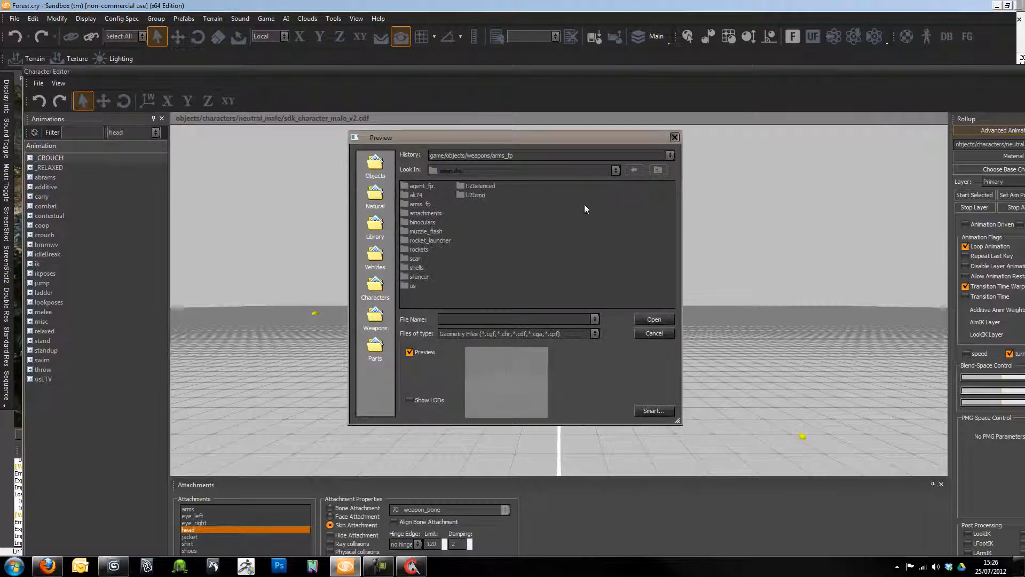
double_click(470, 187)
click(428, 213)
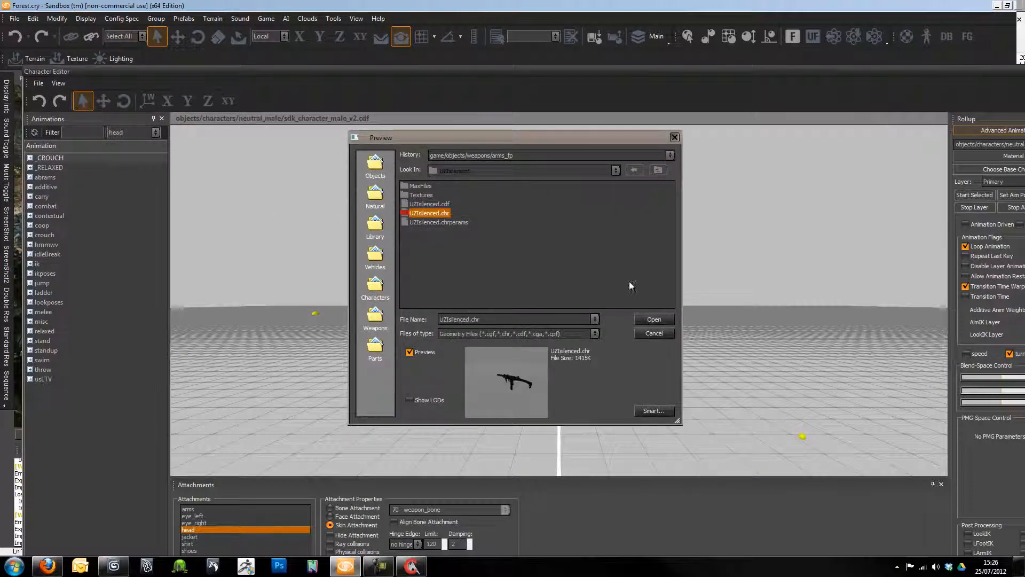
click(647, 320)
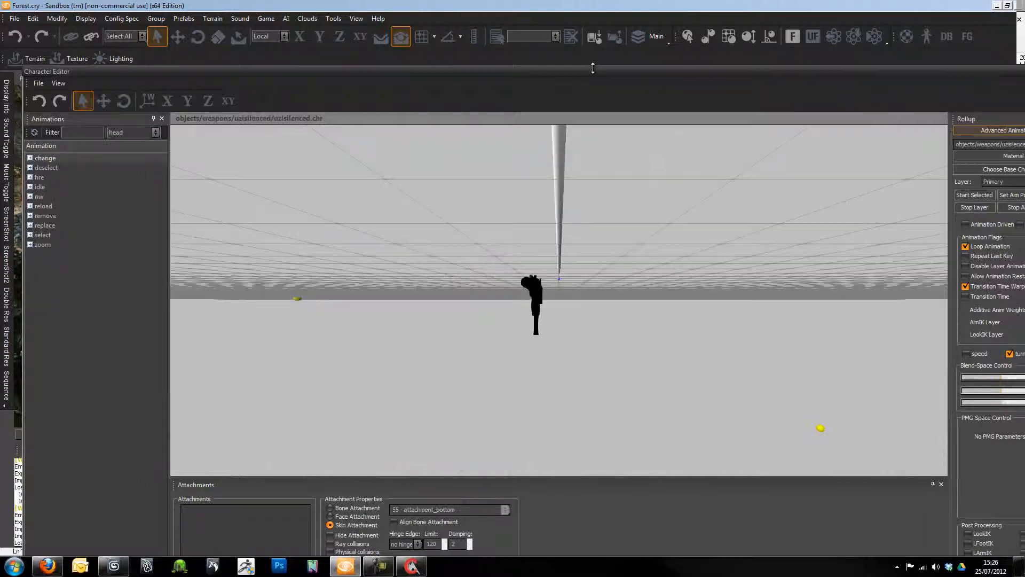
double_click(593, 72)
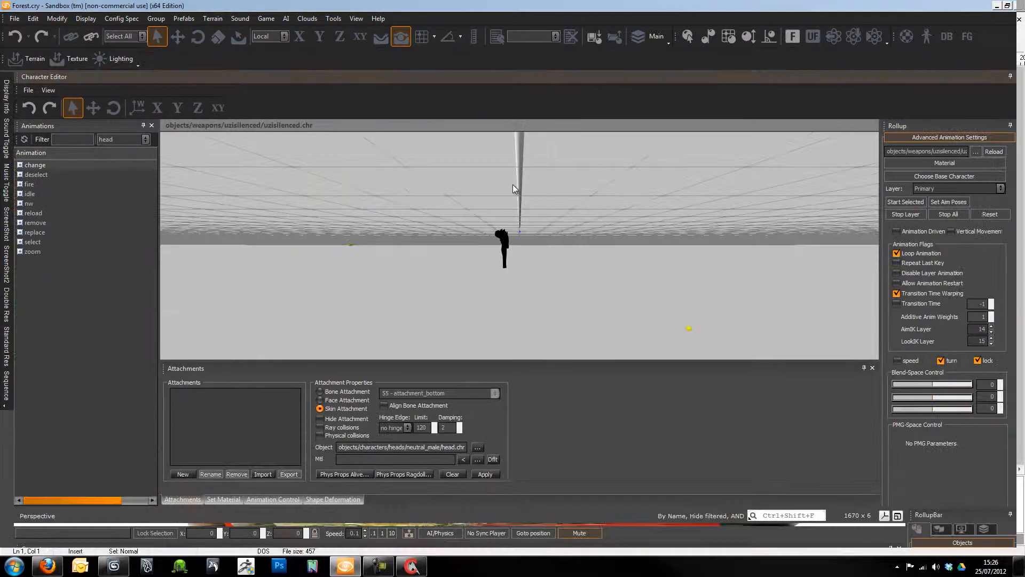
- Open the Material Editor from the Set Material tab and expand the Objects folder
click(227, 499)
click(226, 409)
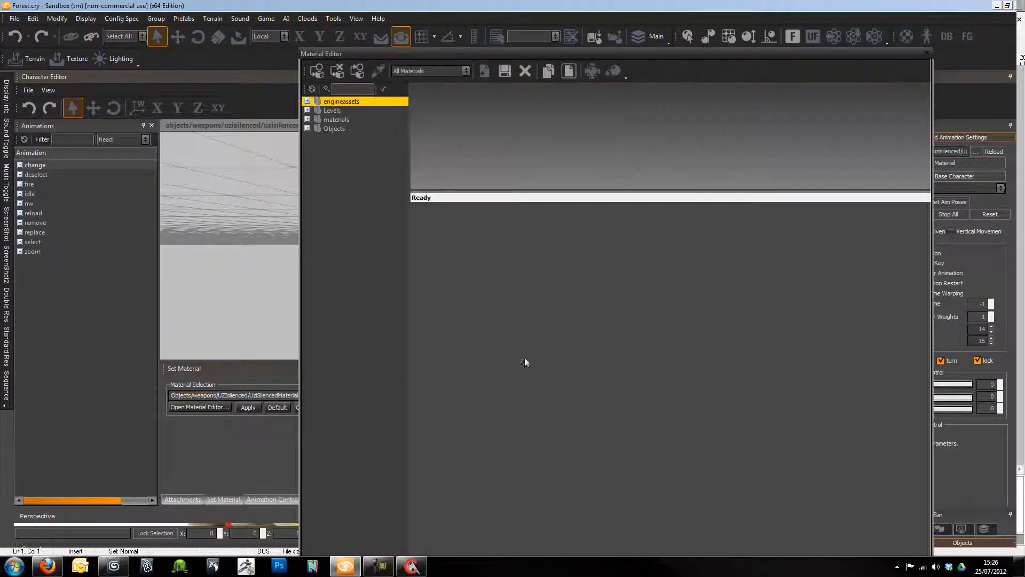
click(313, 130)
click(307, 129)
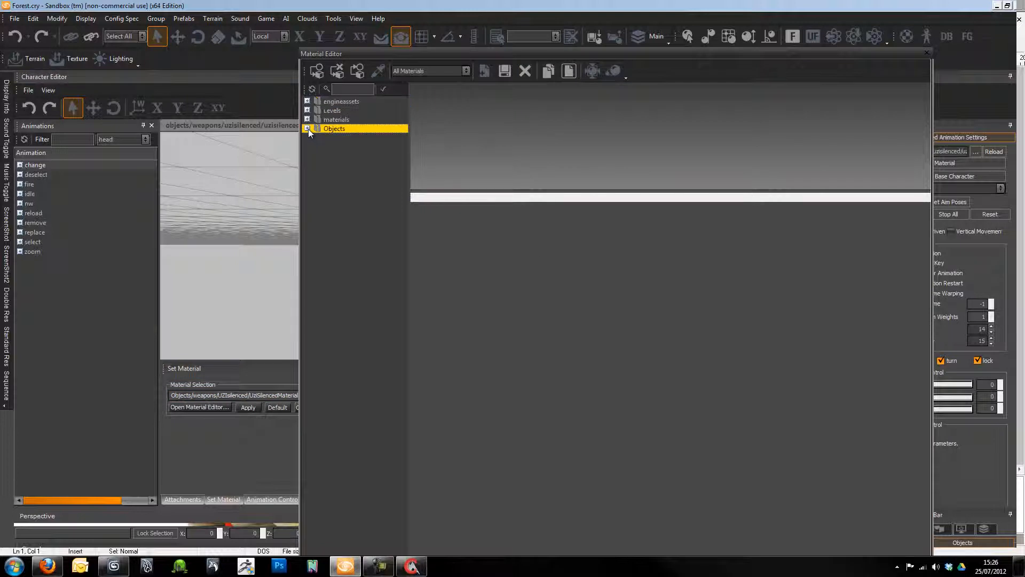
drag(472, 55, 598, 36)
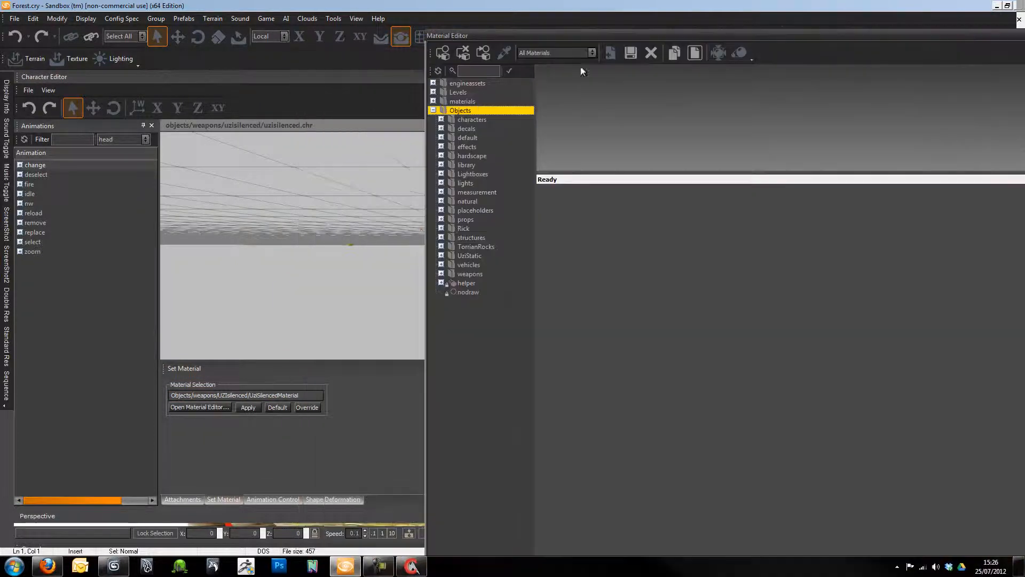
- Select UziSilencedMaterial in weapons/UZIsilenced and expand its two Material #95 sub-materials
click(442, 272)
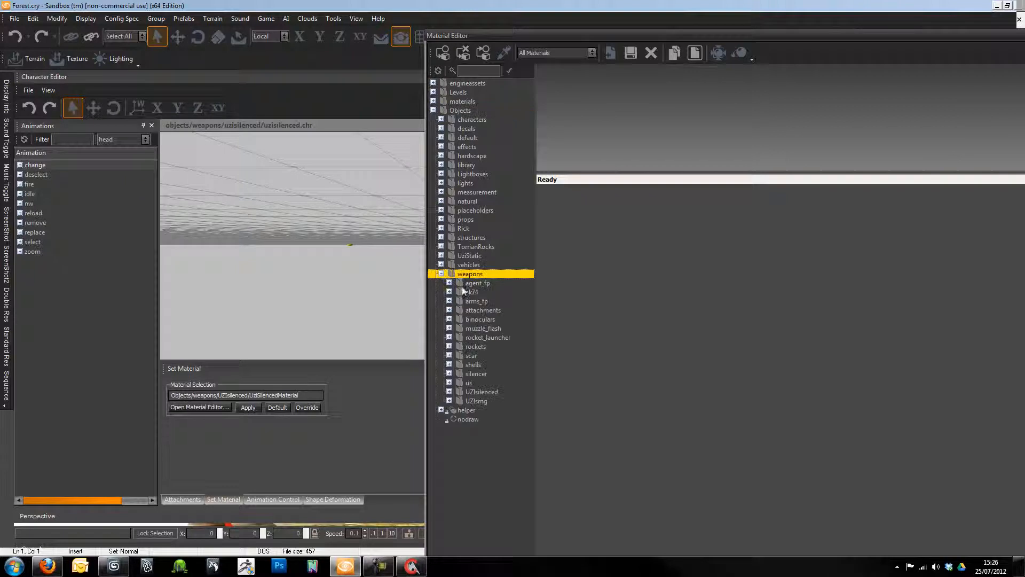
click(456, 390)
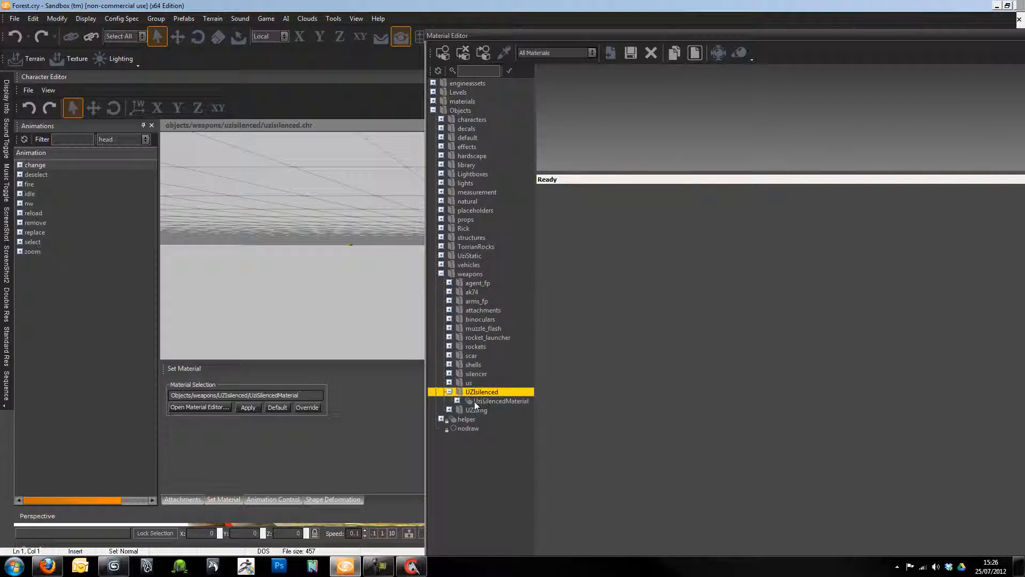
click(474, 402)
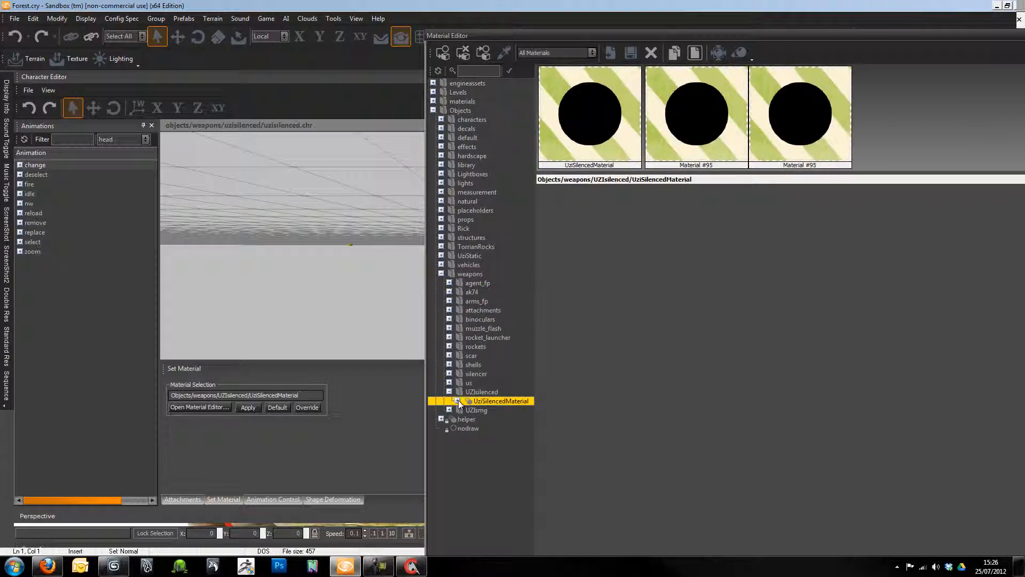
click(458, 401)
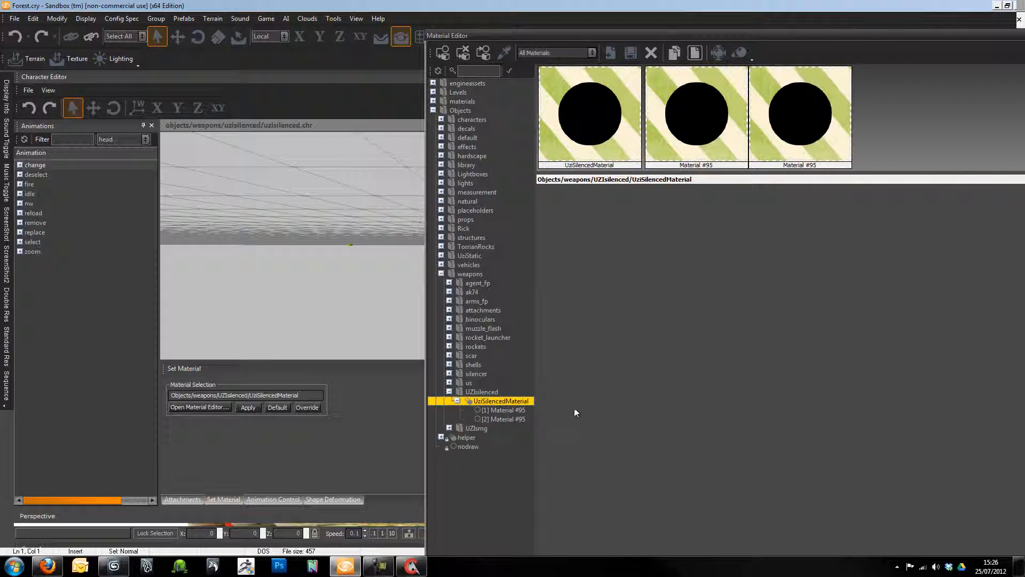
click(248, 407)
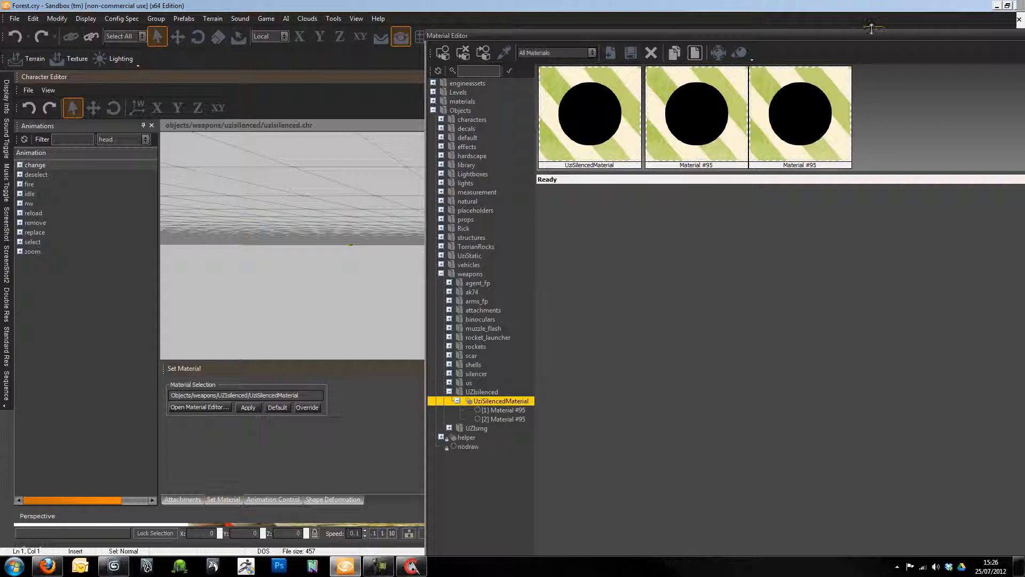
drag(871, 38, 517, 53)
- Close the Material Editor window
click(700, 50)
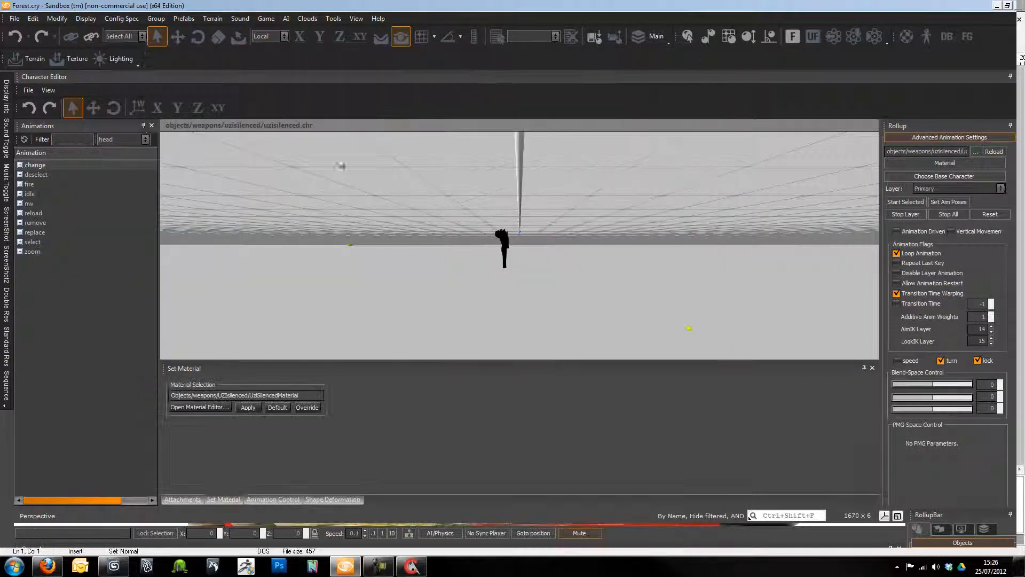